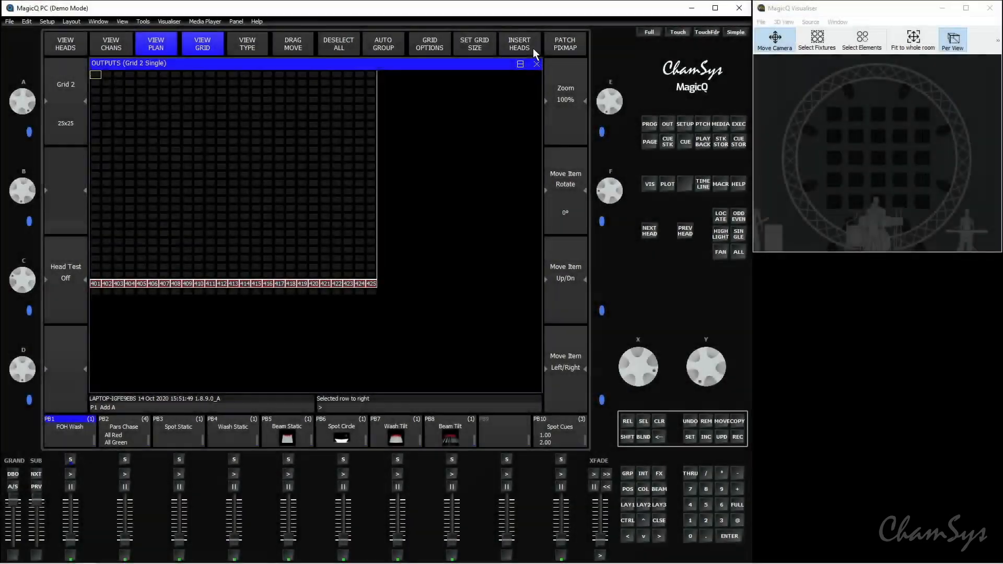
Step: Insert the selected heads into Grid 2 with duplicated elements in the horizontal direction, using the Horiz L2R head orientation
{"action": "left_click", "coordinate": [532, 49]}
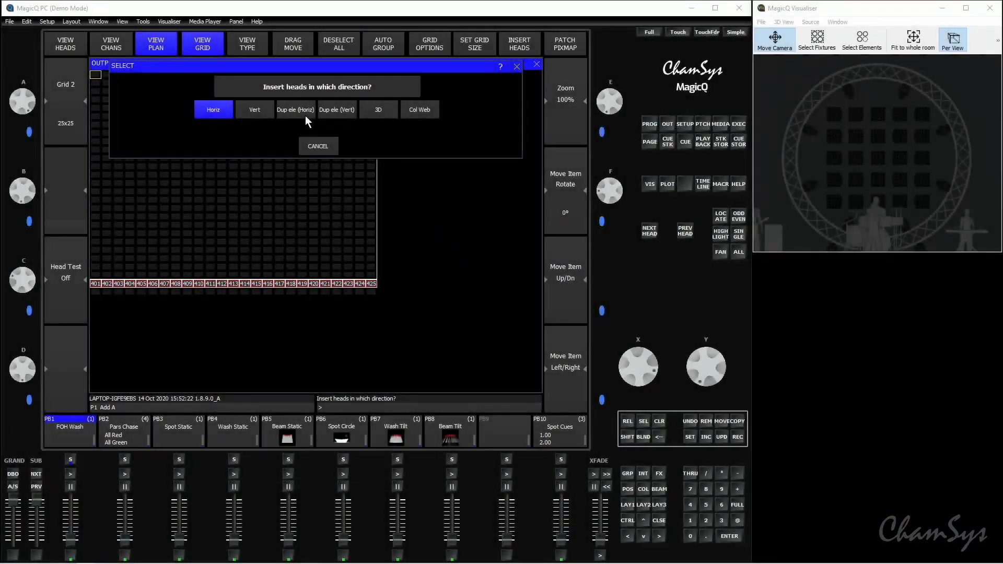
{"action": "left_click", "coordinate": [306, 116]}
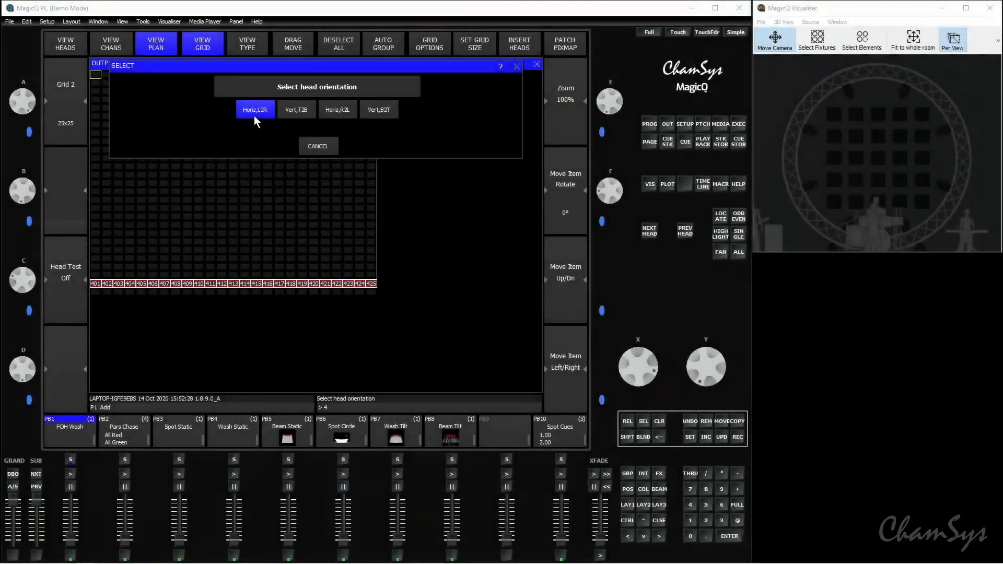
{"action": "left_click", "coordinate": [254, 113]}
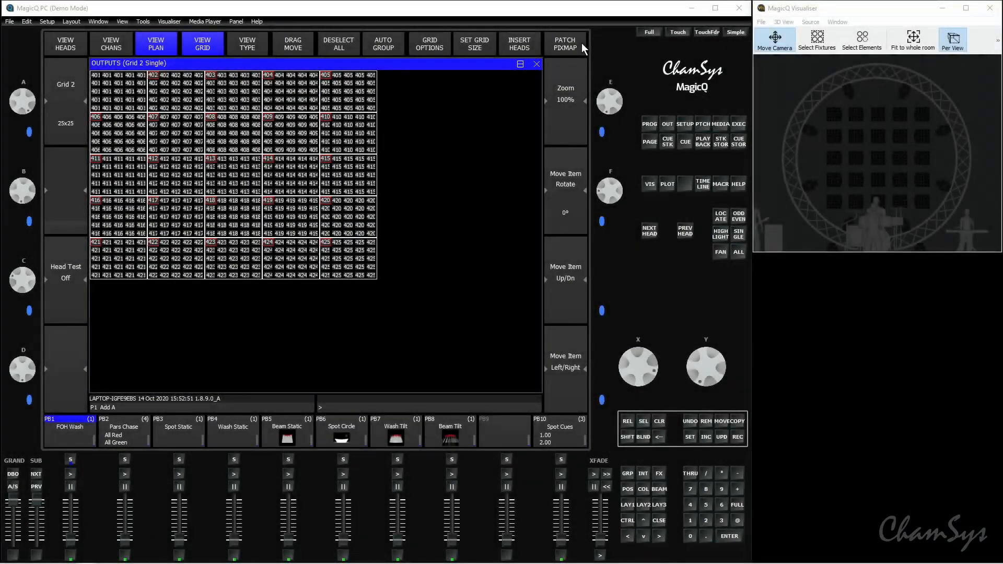
Step: Patch a pixelmap engine with 3 layers to use on Grid 2
{"action": "left_click", "coordinate": [581, 42]}
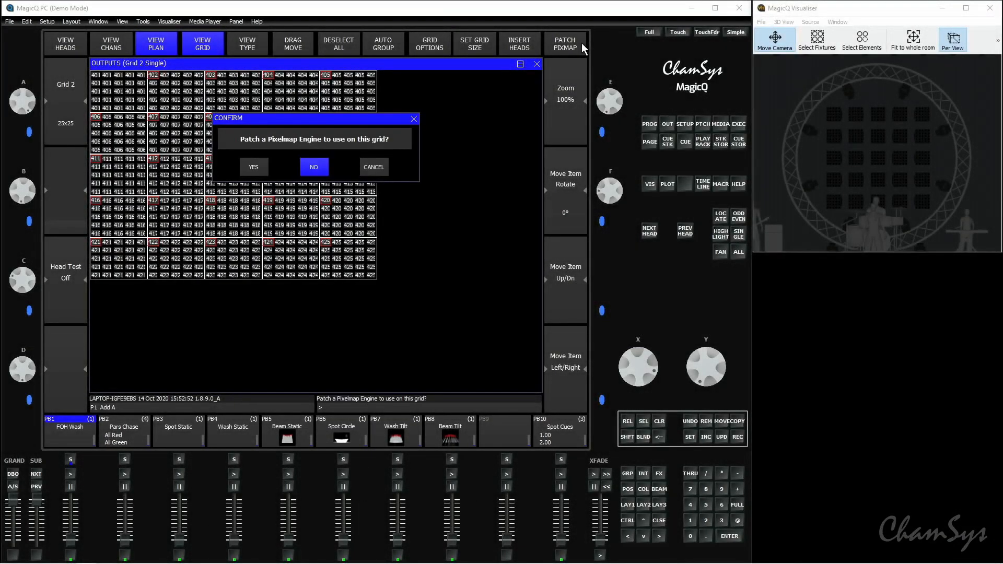
{"action": "left_click", "coordinate": [265, 167]}
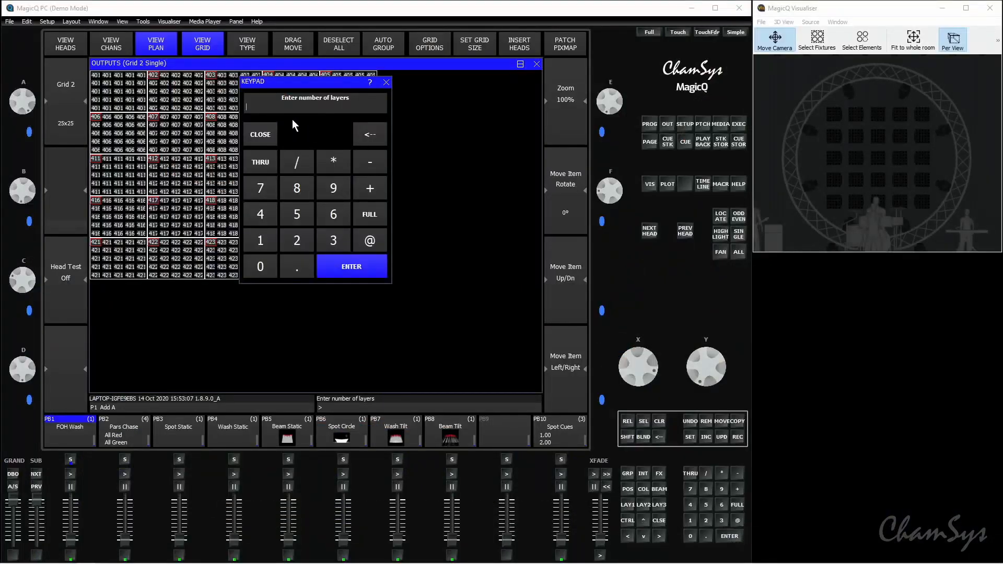
{"action": "left_click", "coordinate": [343, 241]}
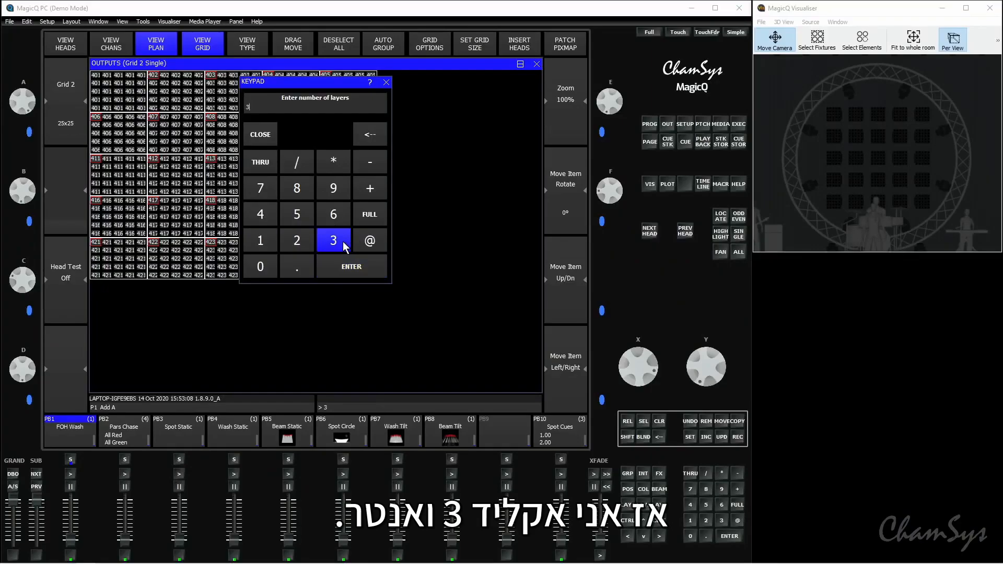
{"action": "left_click", "coordinate": [371, 269]}
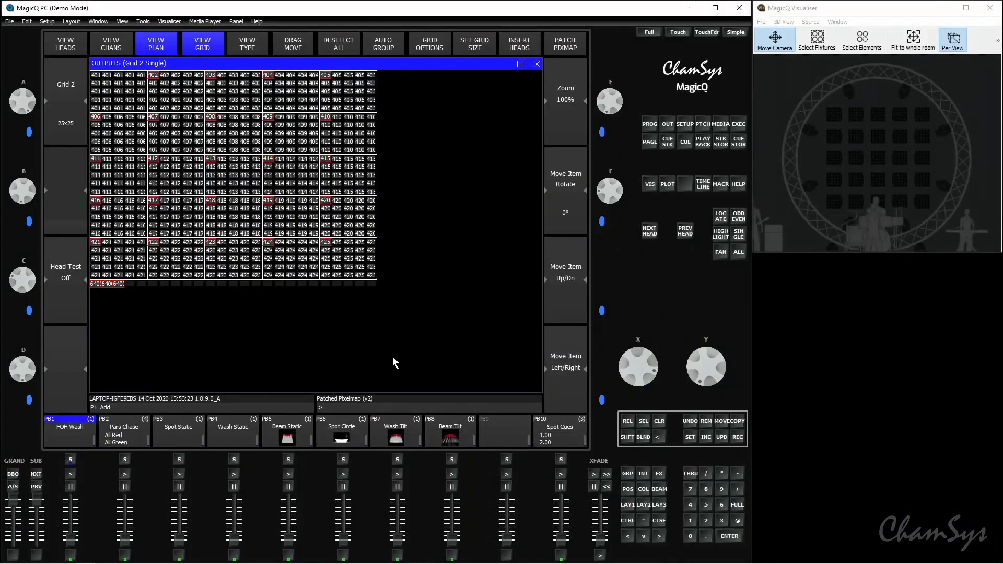
Step: Select only layer 1 of Pix2 among the media servers and locate it
{"action": "left_click", "coordinate": [721, 125]}
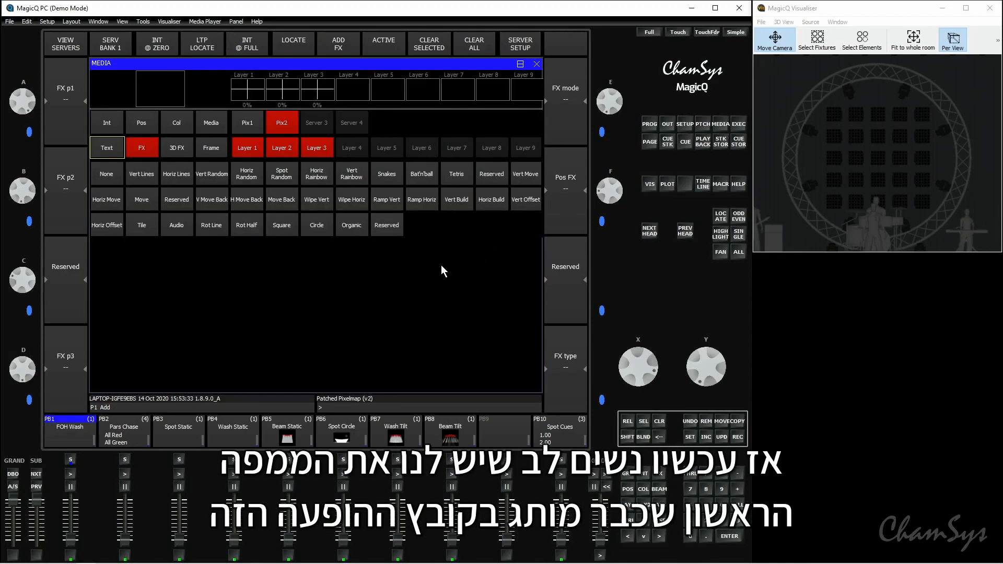
{"action": "left_click", "coordinate": [255, 125]}
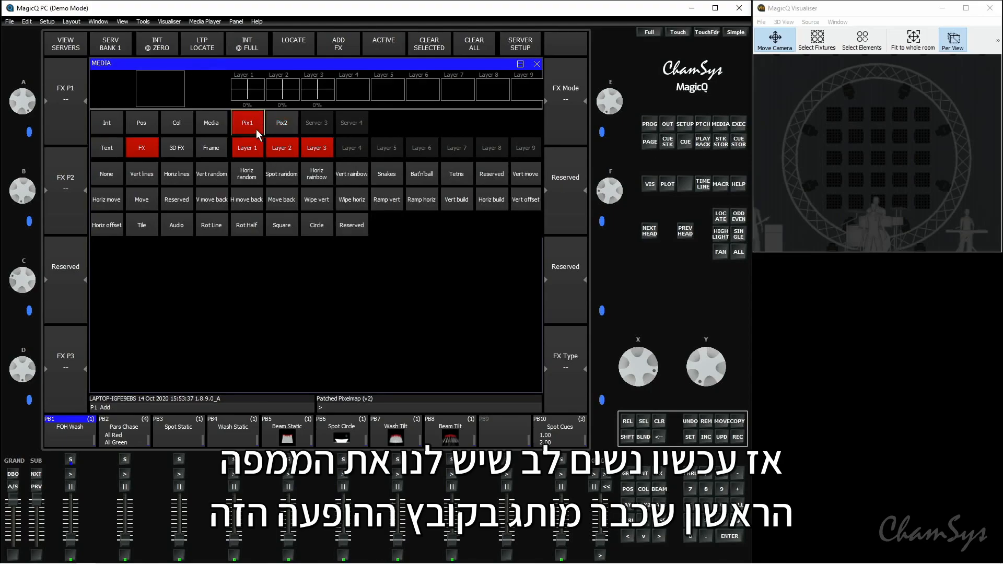
{"action": "left_click", "coordinate": [295, 130]}
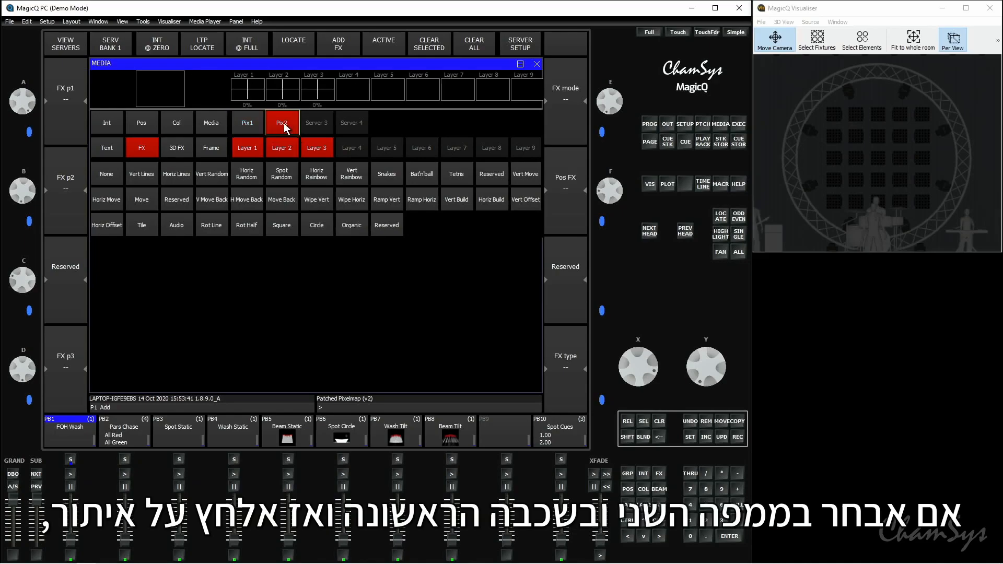
{"action": "left_click", "coordinate": [255, 155]}
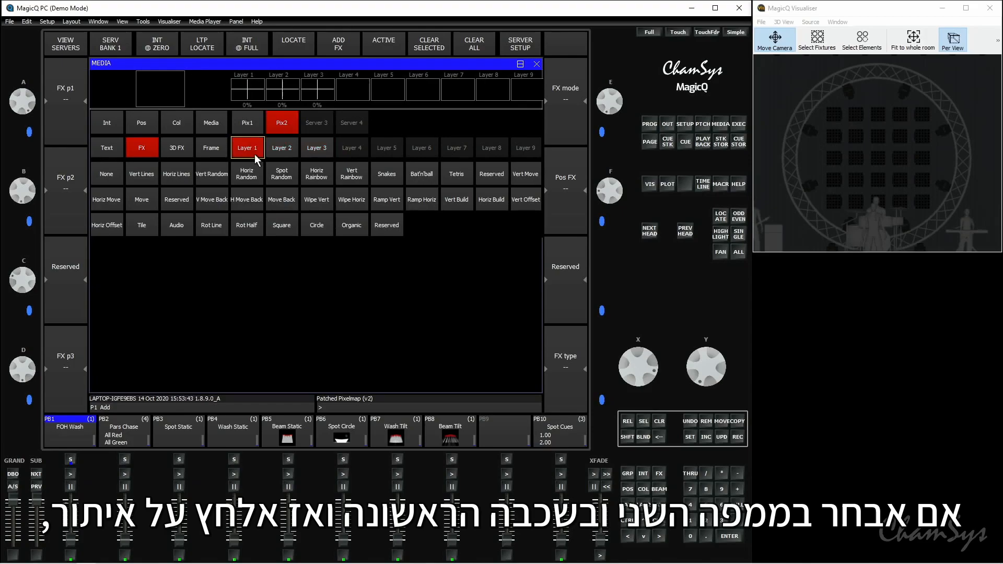
{"action": "left_click", "coordinate": [296, 53]}
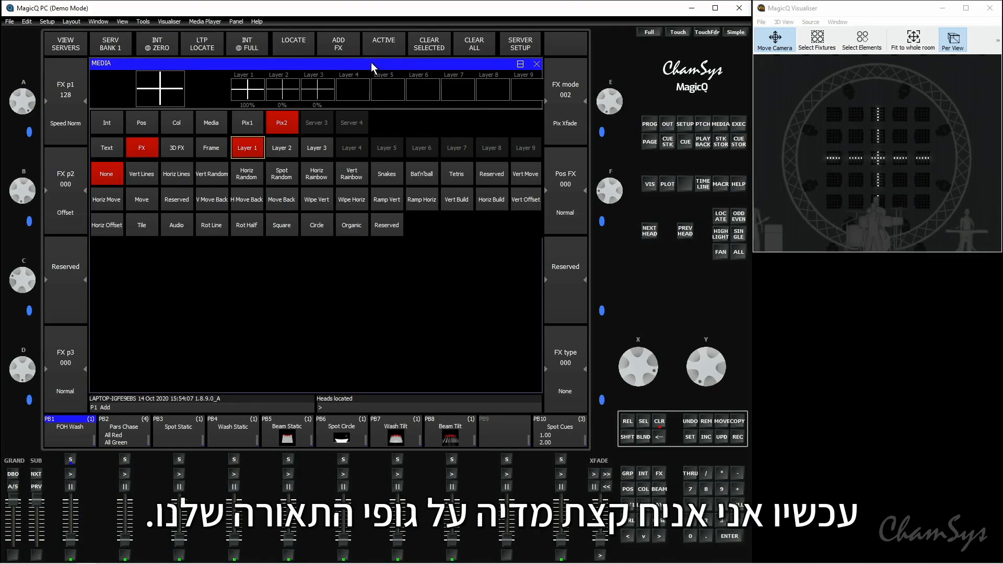
Step: Assign the first movie of media page 064 (Movie 1) to layer 1 of Pix2
{"action": "left_click", "coordinate": [217, 130]}
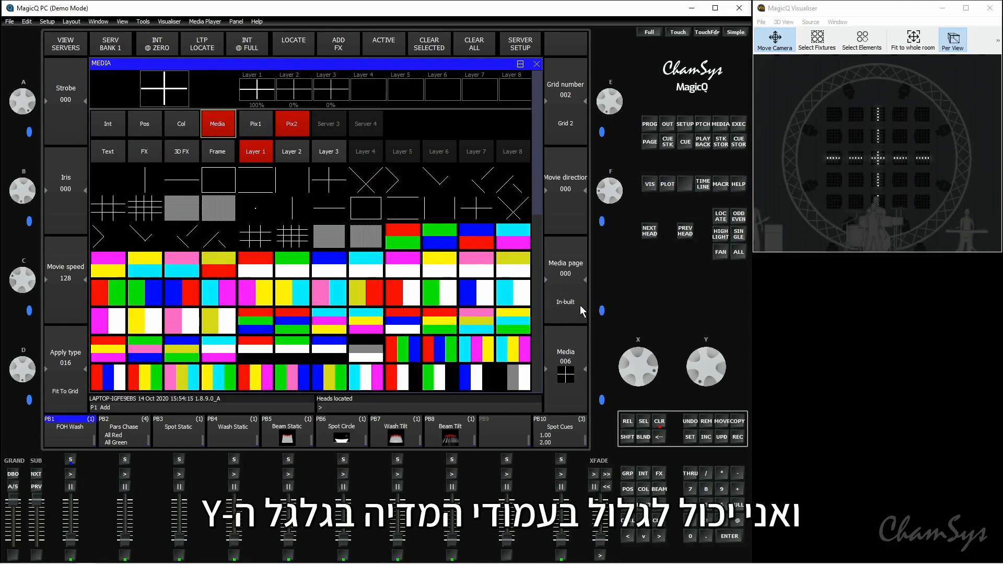
{"action": "scroll", "coordinate": [578, 299], "scroll_direction": "up", "scroll_amount": 2}
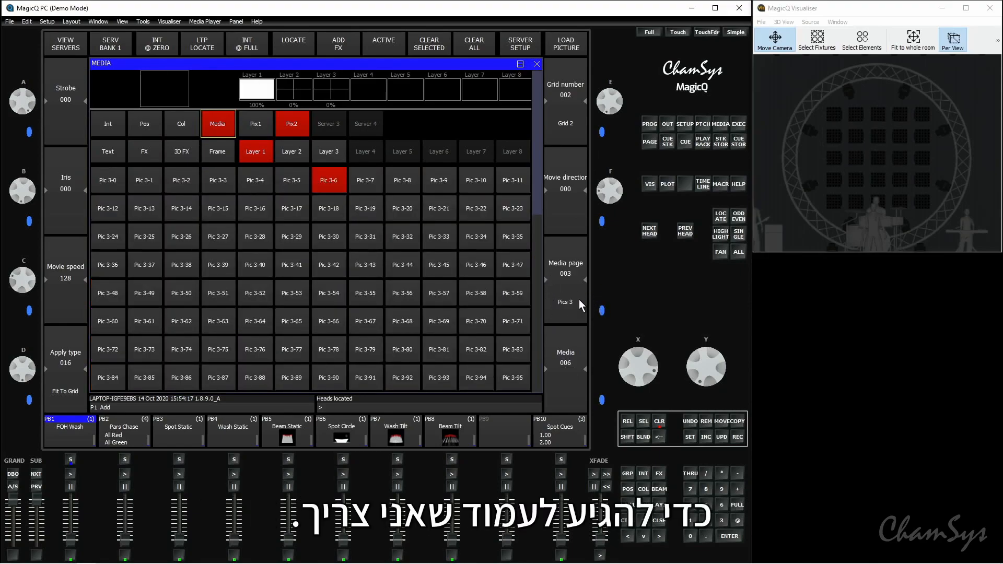
{"action": "scroll", "coordinate": [575, 297], "scroll_direction": "up", "scroll_amount": 1}
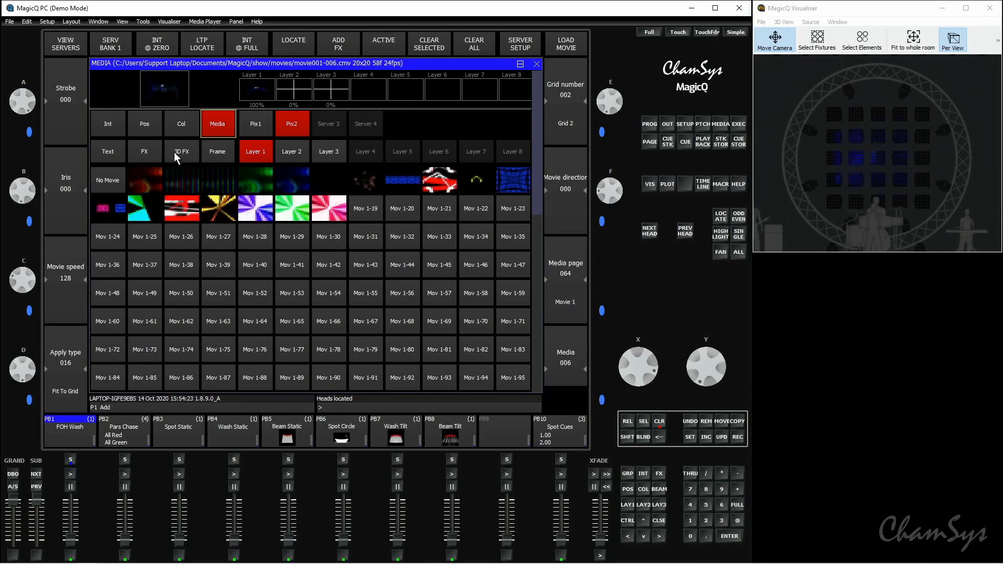
{"action": "left_click", "coordinate": [142, 178]}
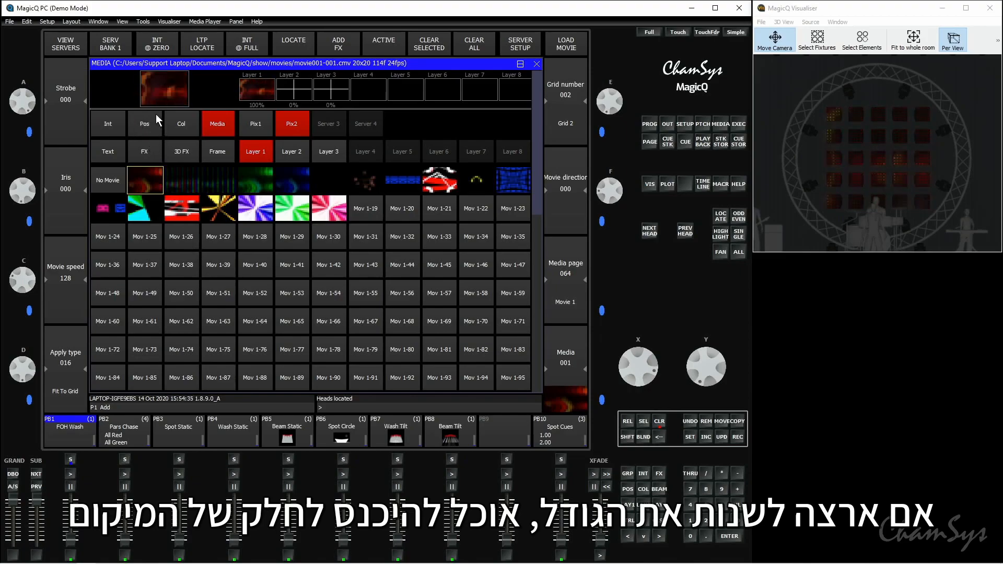
Step: Set the layer 1 movie's X position to 45 and its Y size to 108
{"action": "left_click", "coordinate": [158, 130]}
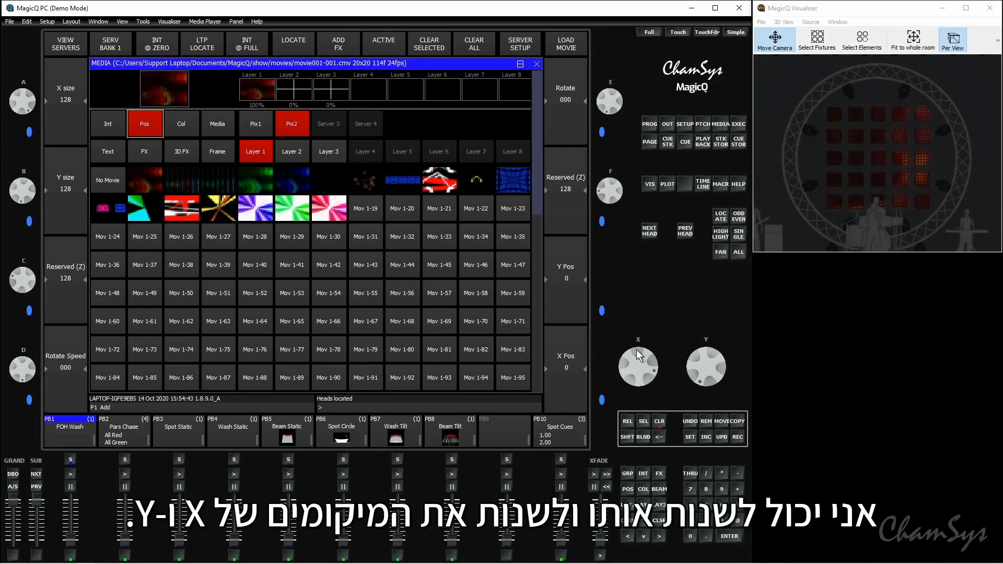
{"action": "left_click_drag", "start_coordinate": [652, 362], "coordinate": [658, 374]}
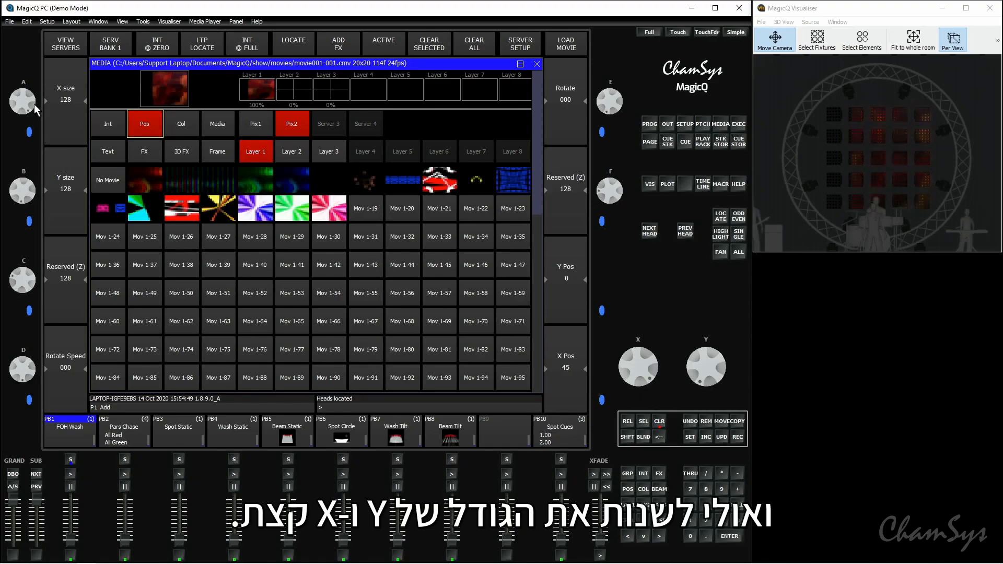
{"action": "left_click_drag", "start_coordinate": [35, 189], "coordinate": [30, 174]}
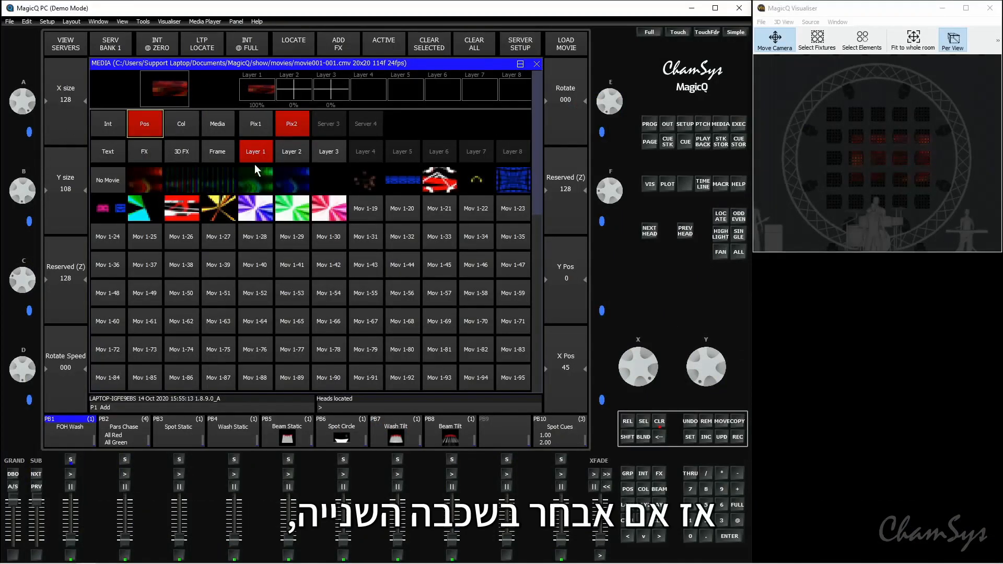
Step: Locate layer 2 of Pix2 and give it a Vert Lines effect with the red level at 0.0%
{"action": "left_click", "coordinate": [299, 152]}
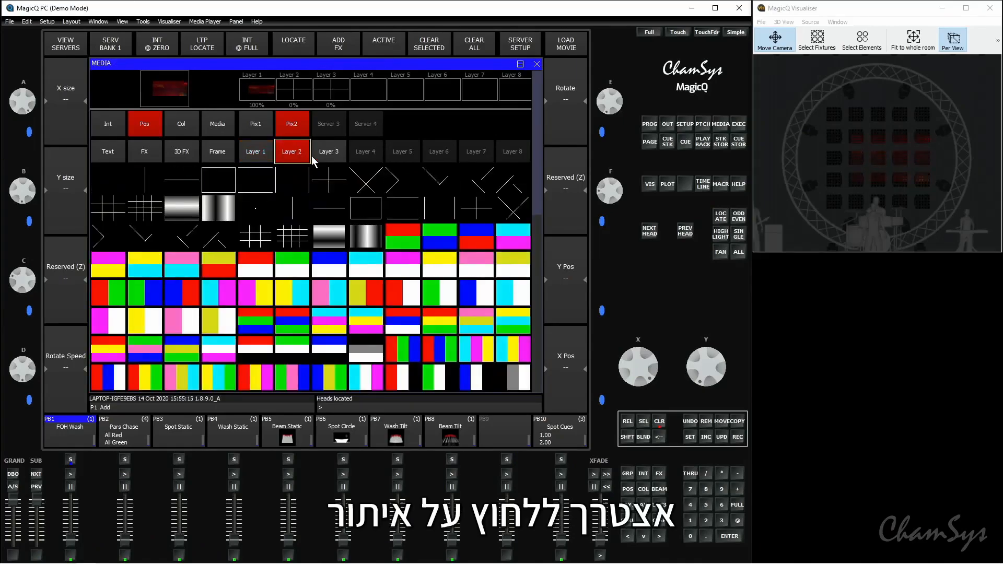
{"action": "left_click", "coordinate": [305, 47]}
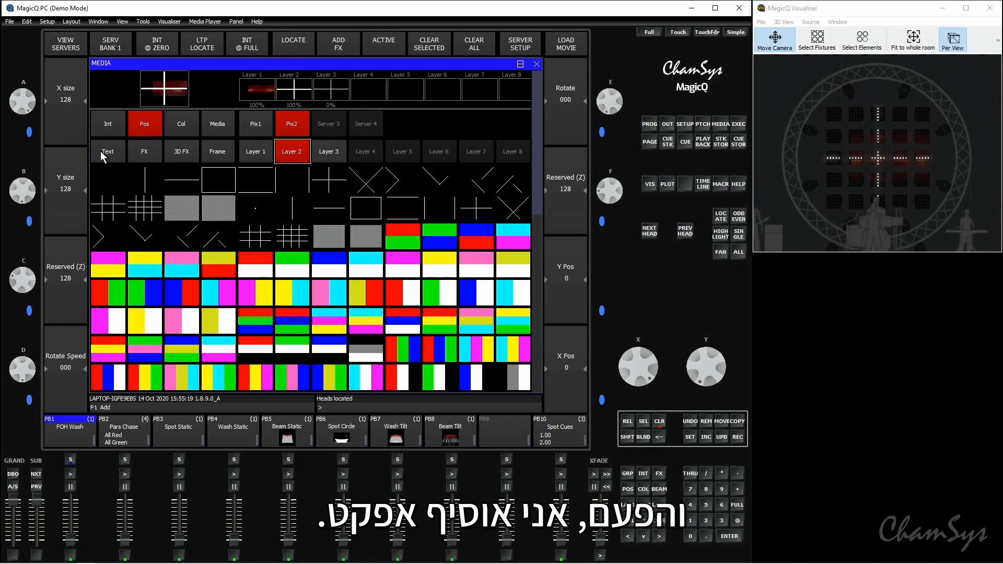
{"action": "left_click", "coordinate": [152, 152]}
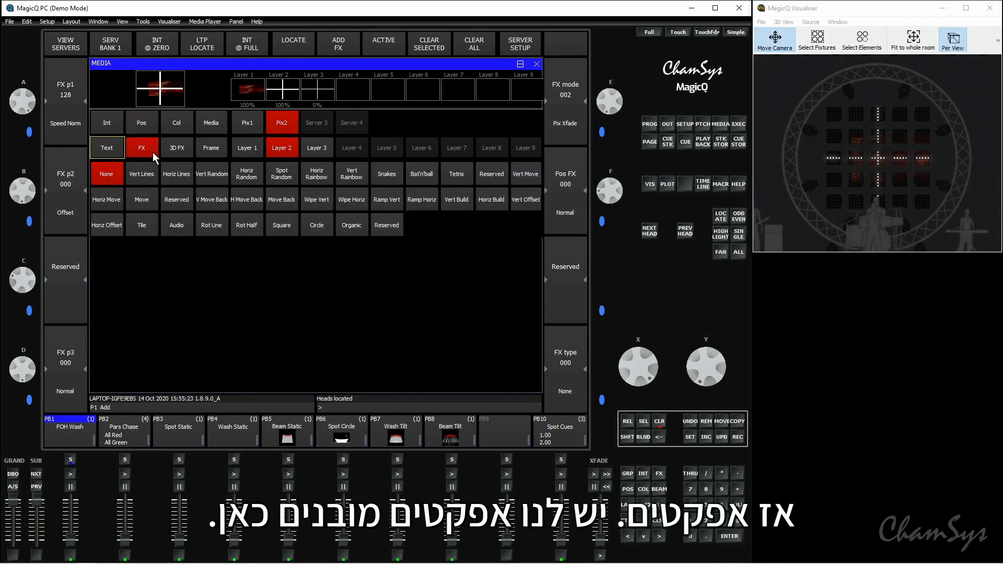
{"action": "left_click", "coordinate": [152, 177]}
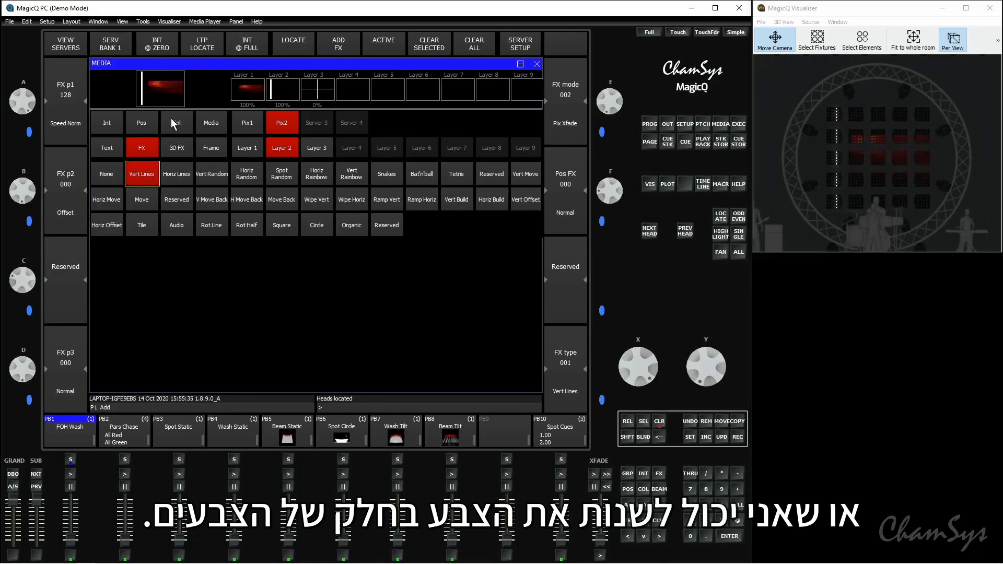
{"action": "left_click", "coordinate": [188, 128]}
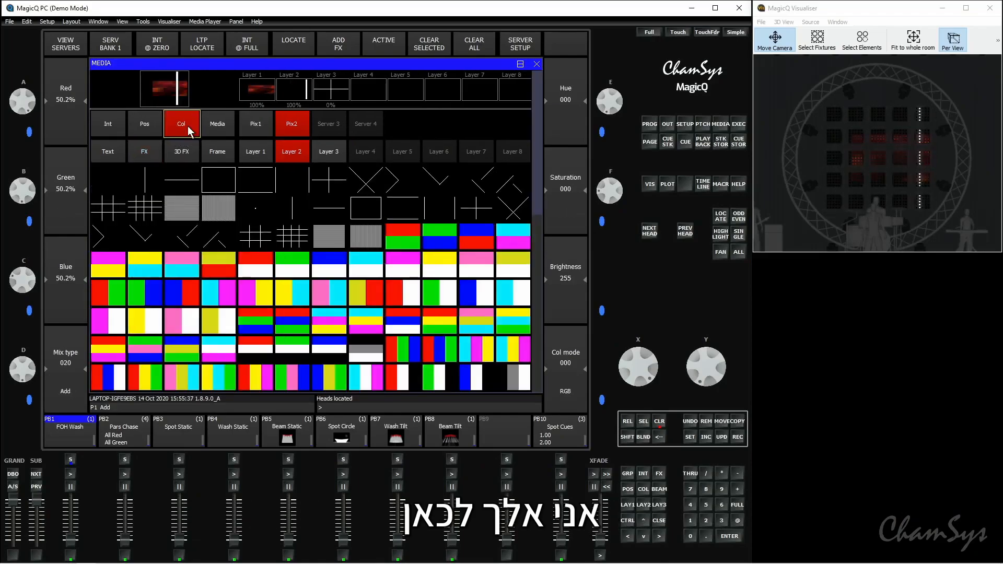
{"action": "left_click_drag", "start_coordinate": [28, 106], "coordinate": [32, 168]}
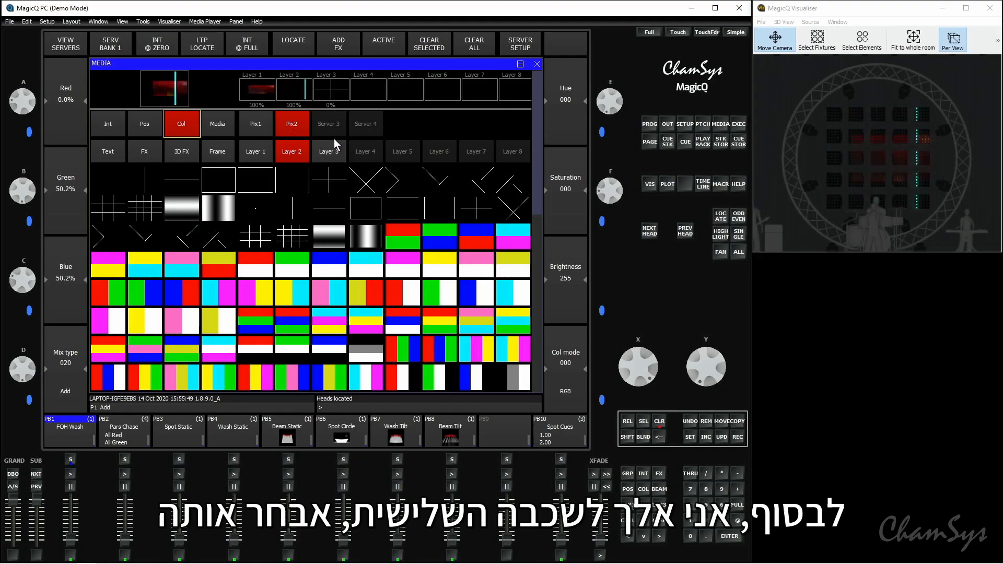
Step: Locate layer 3 of Pix2 and try the built-in MagicQ and ChamSys texts on it, ending on ChamSys
{"action": "left_click", "coordinate": [338, 158]}
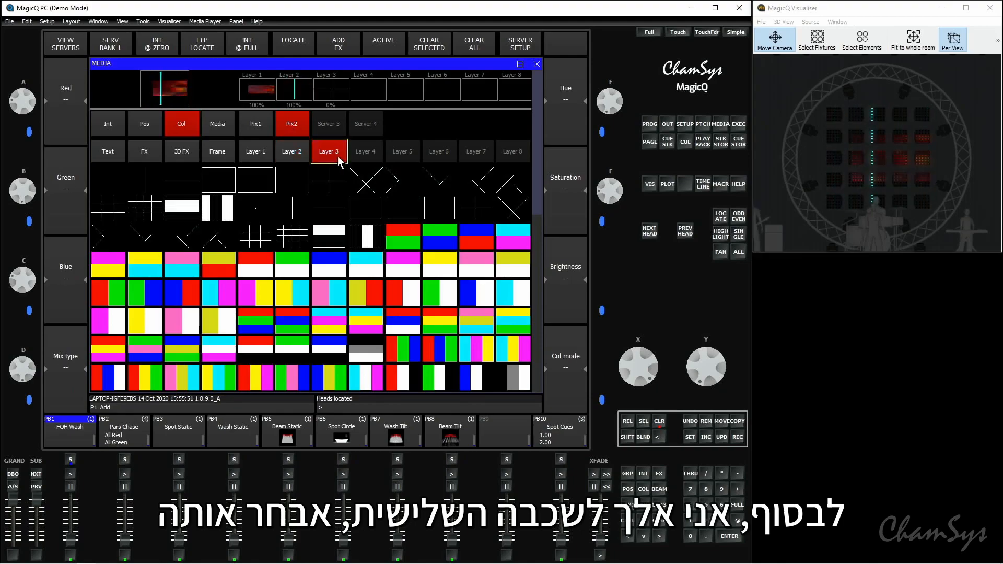
{"action": "left_click", "coordinate": [293, 46]}
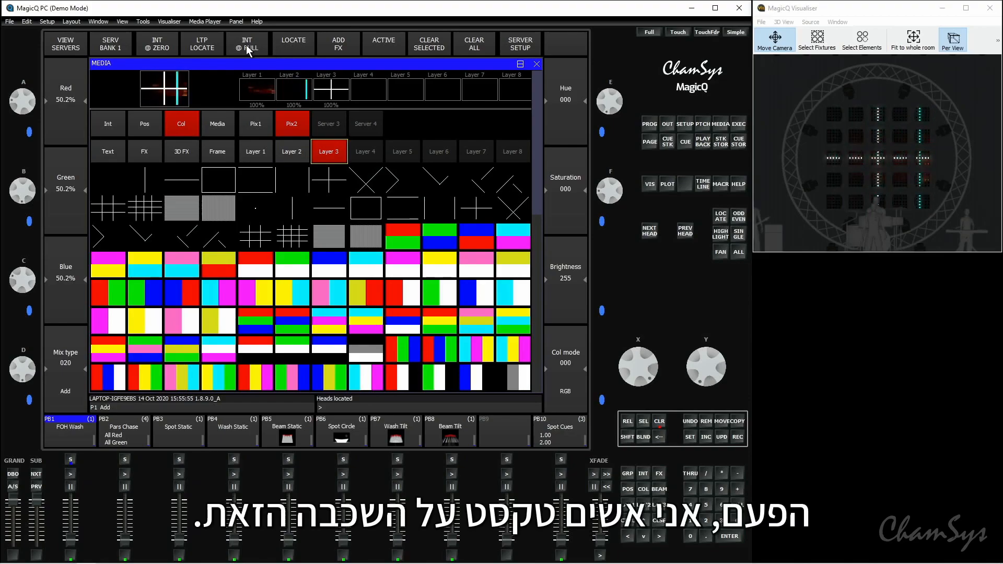
{"action": "left_click", "coordinate": [118, 157]}
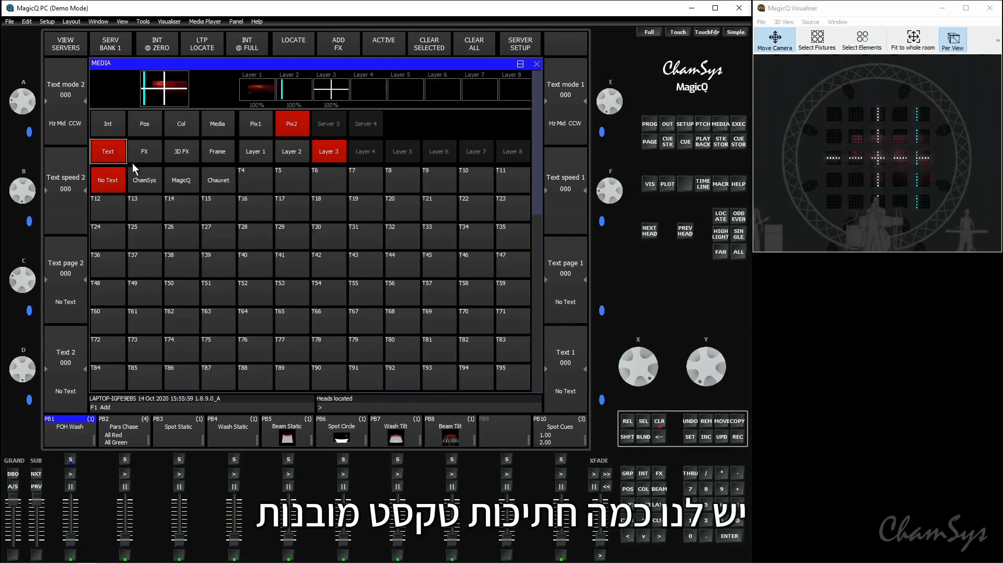
{"action": "left_click", "coordinate": [155, 184]}
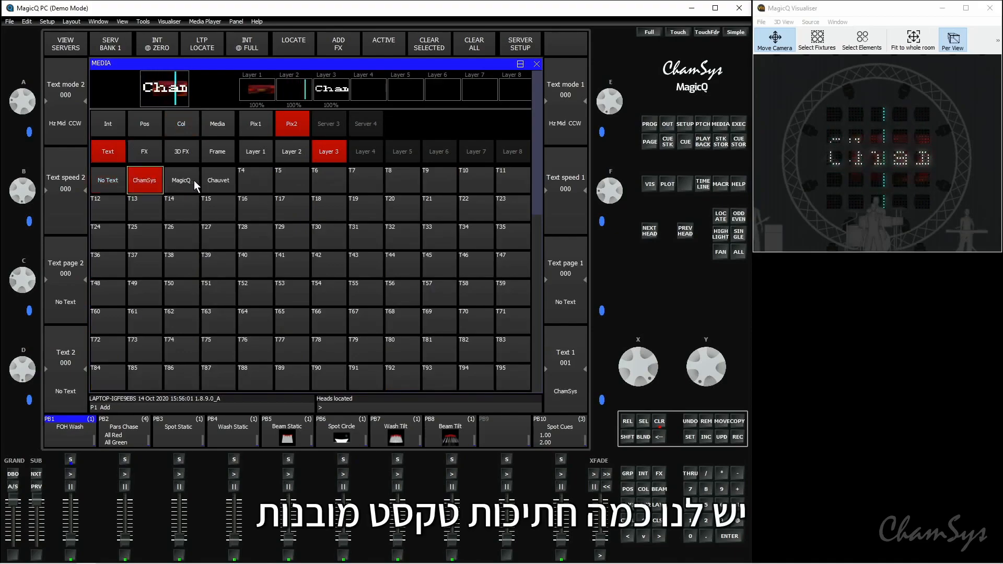
{"action": "left_click", "coordinate": [192, 180]}
{"action": "left_click", "coordinate": [143, 183]}
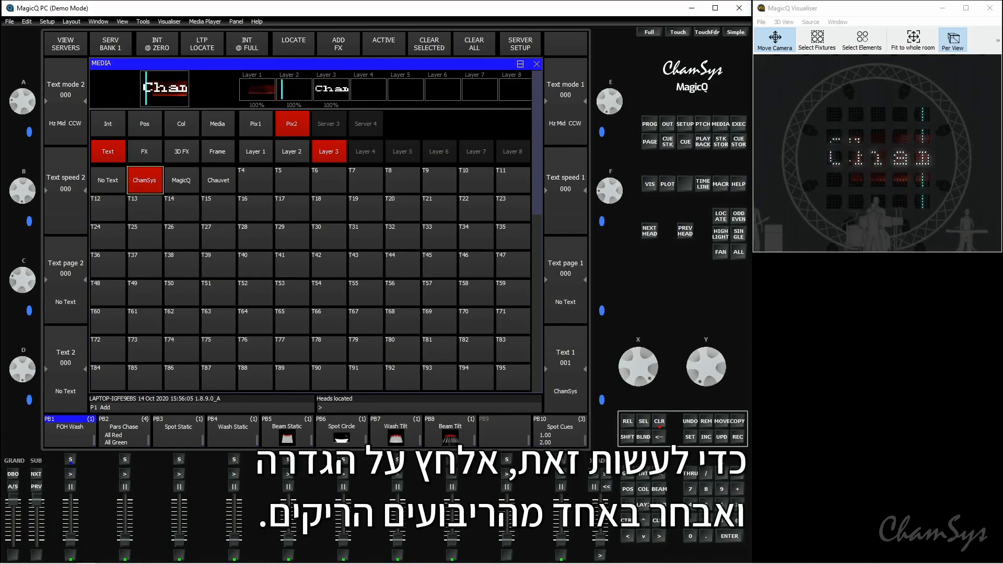
Step: Store the custom text "test" in the empty text slot T29
{"action": "left_click", "coordinate": [689, 439]}
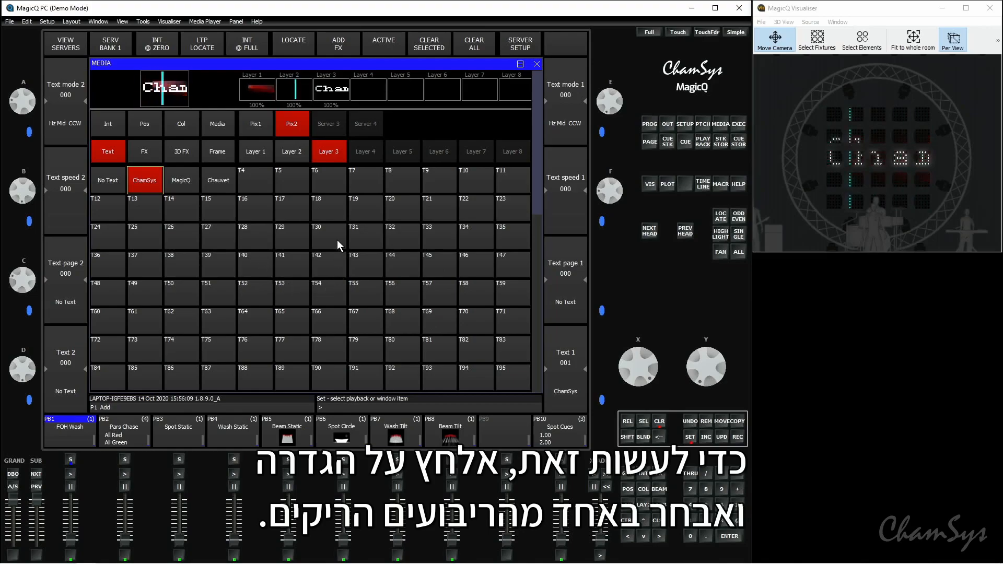
{"action": "left_click", "coordinate": [293, 234]}
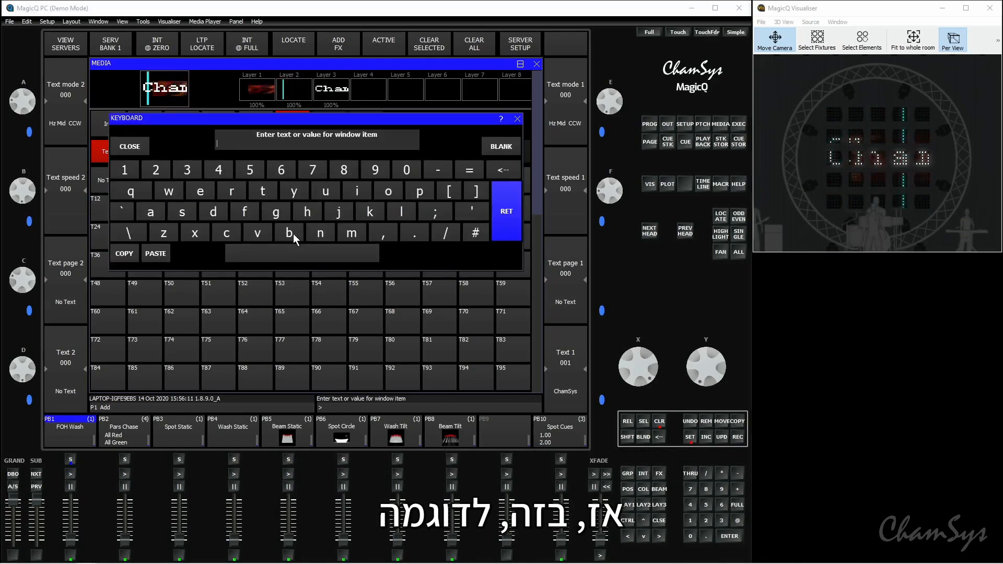
{"action": "left_click", "coordinate": [261, 191]}
{"action": "left_click", "coordinate": [197, 190]}
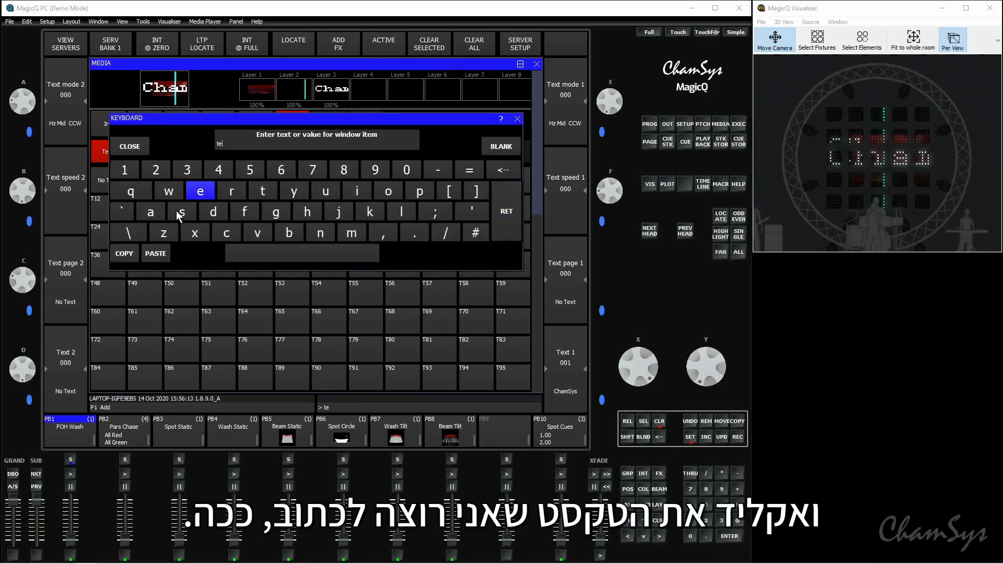
{"action": "left_click", "coordinate": [181, 212]}
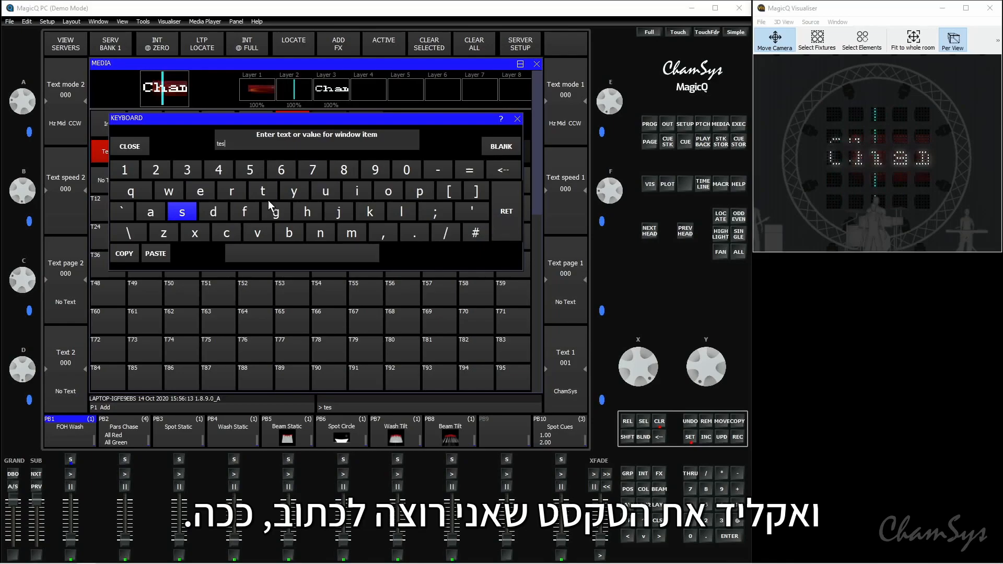
{"action": "left_click", "coordinate": [497, 208]}
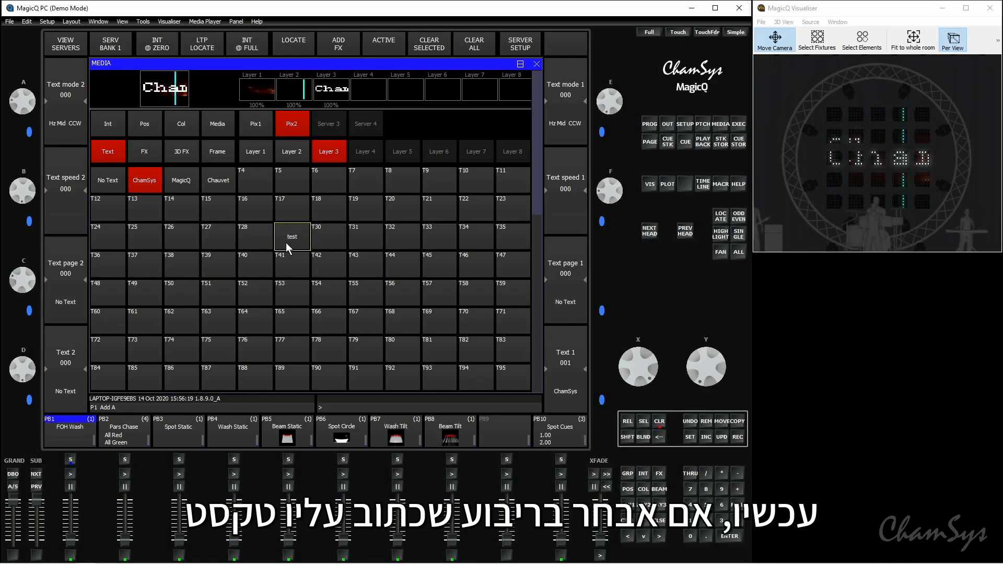
Step: Apply the "test" text to layer 3 and set Text speed 1 to 121
{"action": "left_click", "coordinate": [300, 241]}
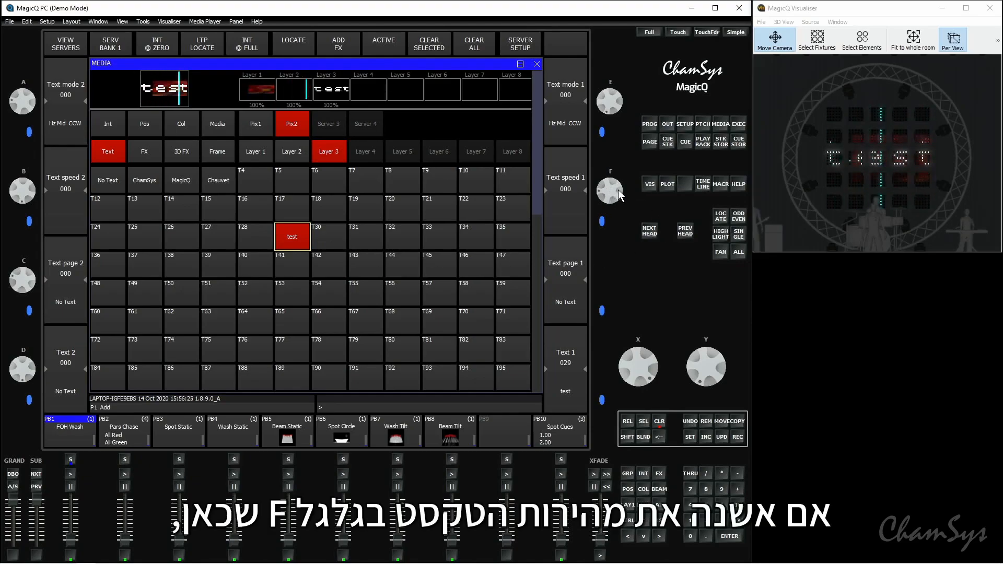
{"action": "left_click_drag", "start_coordinate": [622, 190], "coordinate": [629, 243]}
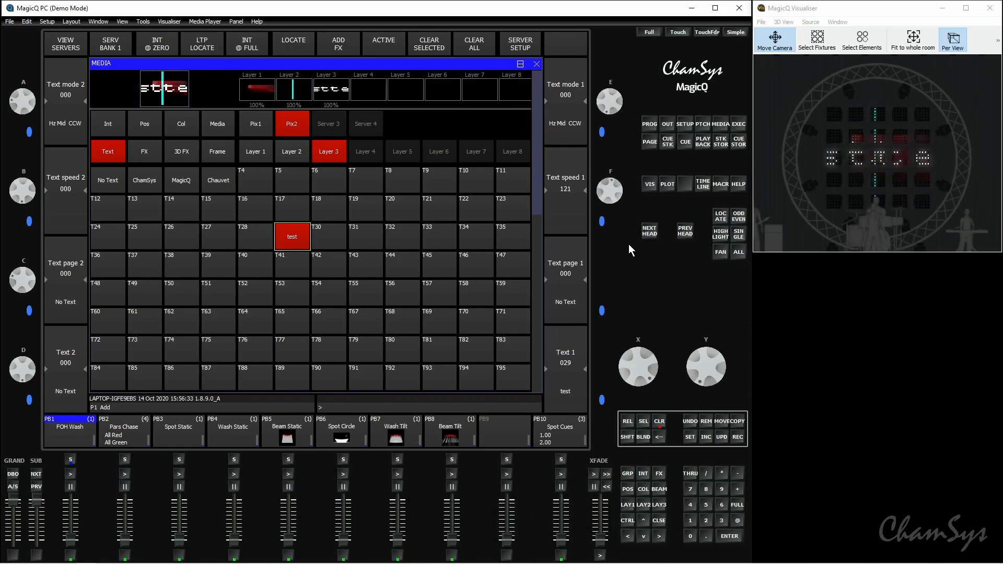